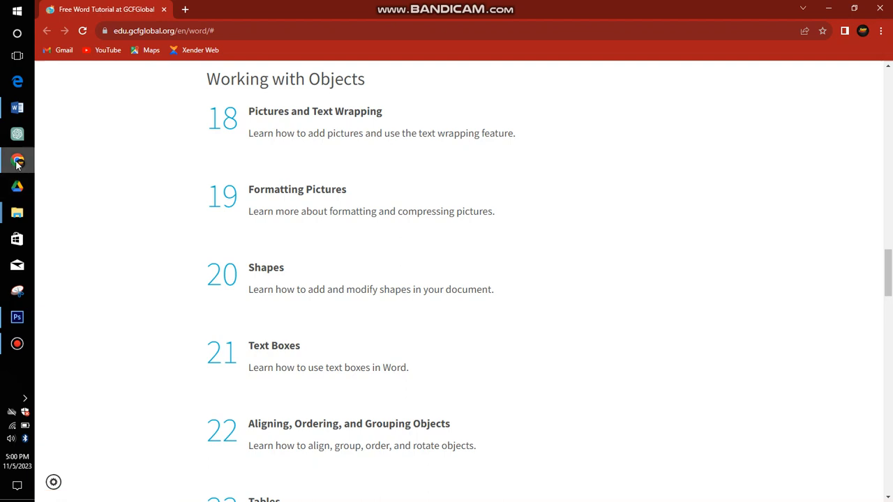
Switch to the Word document and delete the picture on the page.
{"action": "key", "text": "alt+Tab"}
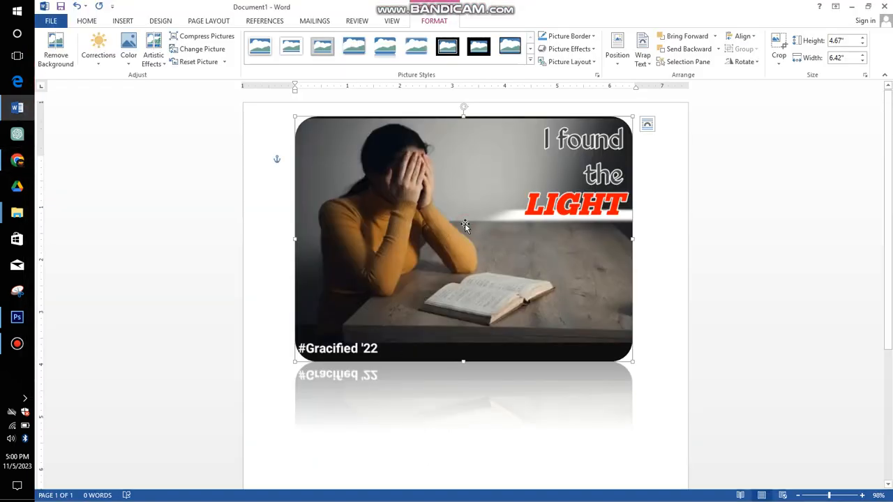
{"action": "key", "text": "Delete"}
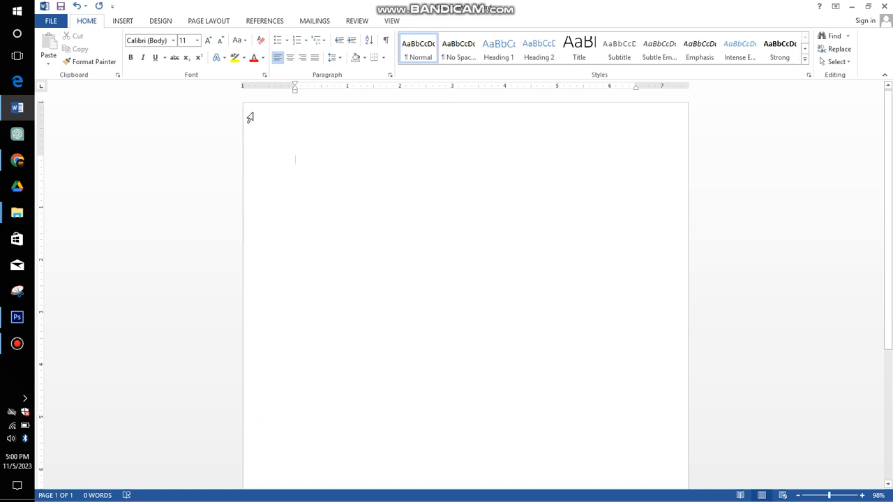
Draw a rectangle about 5.62" wide and 2.95" high near the top of the blank page.
{"action": "left_click", "coordinate": [123, 21]}
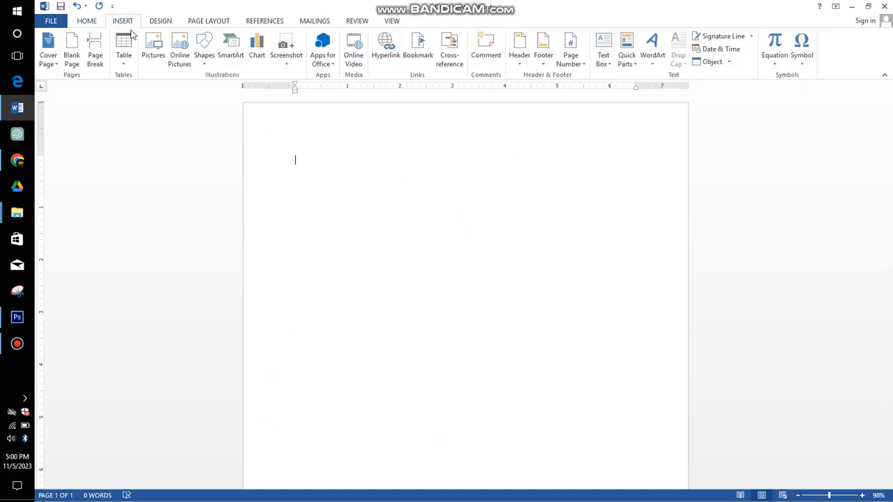
{"action": "left_click", "coordinate": [205, 54]}
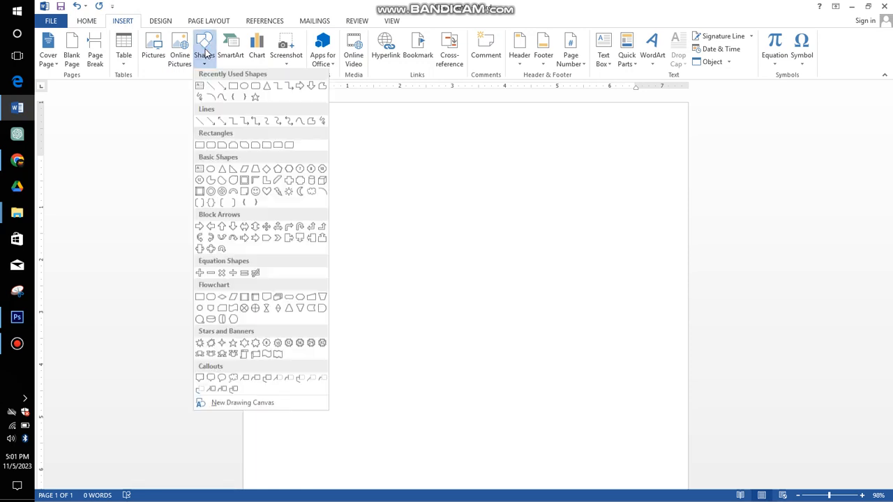
{"action": "left_click", "coordinate": [233, 89]}
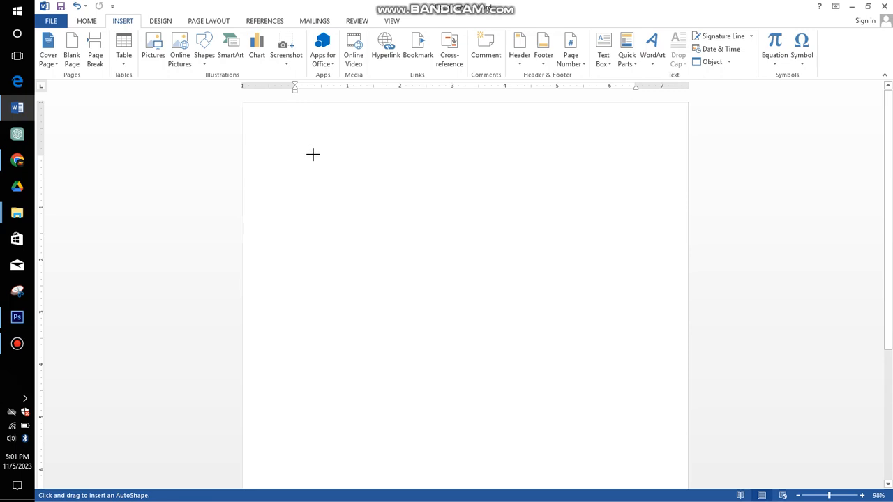
{"action": "key", "text": "Escape"}
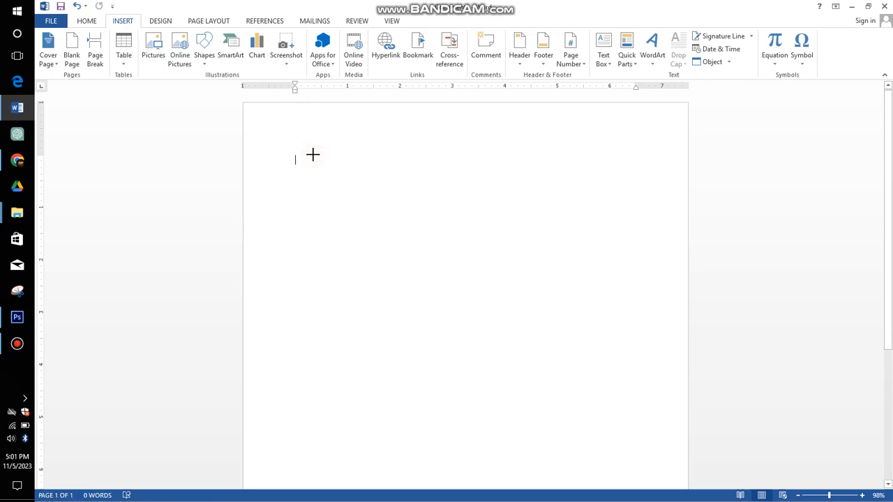
{"action": "mouse_move", "coordinate": [313, 155]}
{"action": "left_mouse_down"}
{"action": "mouse_move", "coordinate": [355, 196]}
{"action": "mouse_move", "coordinate": [540, 249]}
{"action": "mouse_move", "coordinate": [608, 310]}
{"action": "left_mouse_up"}
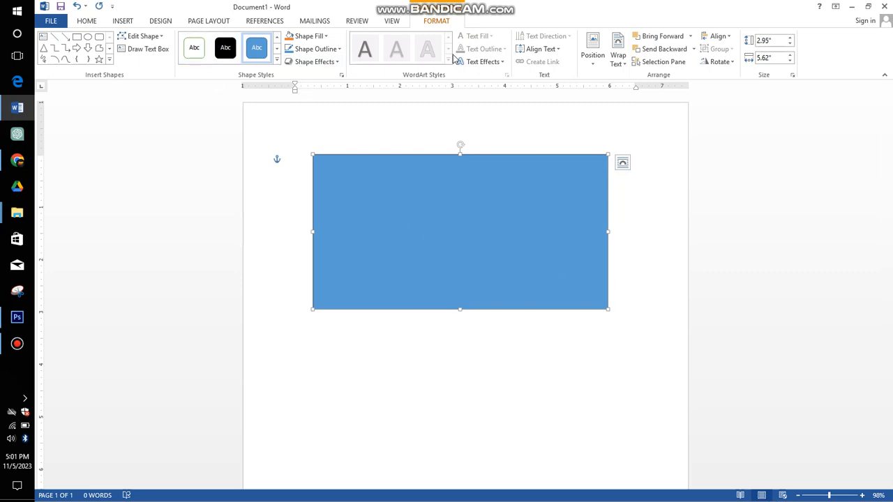
Edit the rectangle's points, pulling the middle of its upper edge upward and the middle of its left edge inward.
{"action": "left_click", "coordinate": [161, 37]}
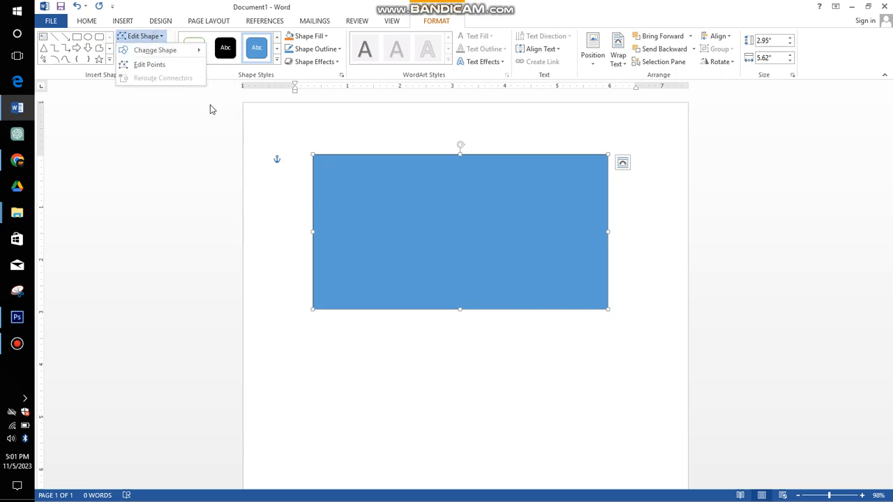
{"action": "left_click", "coordinate": [149, 64]}
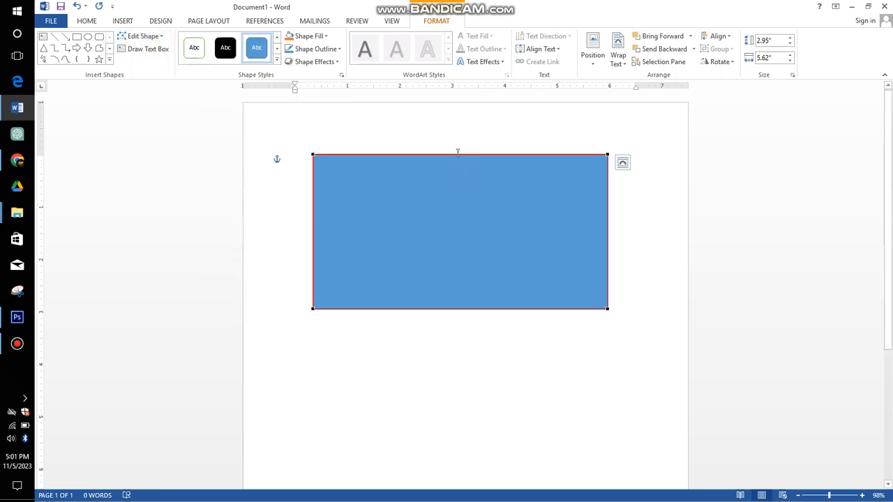
{"action": "left_click_drag", "start_coordinate": [456, 154], "coordinate": [472, 111]}
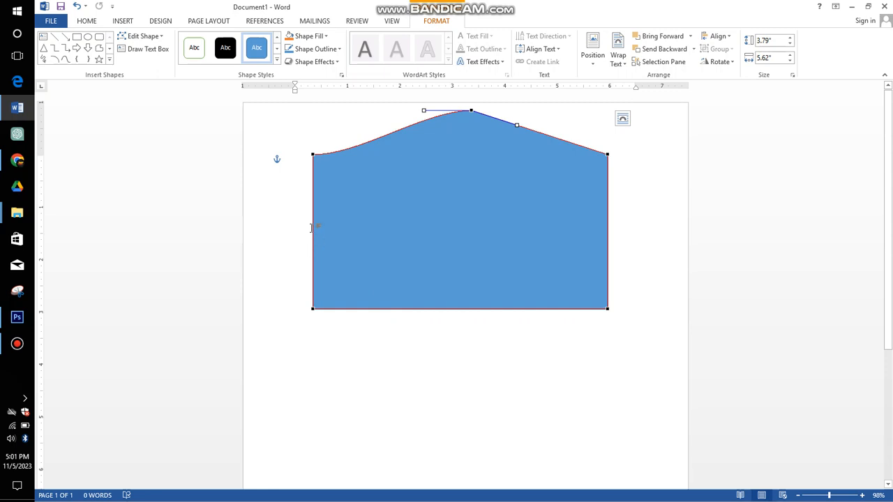
{"action": "left_click_drag", "start_coordinate": [313, 226], "coordinate": [382, 217]}
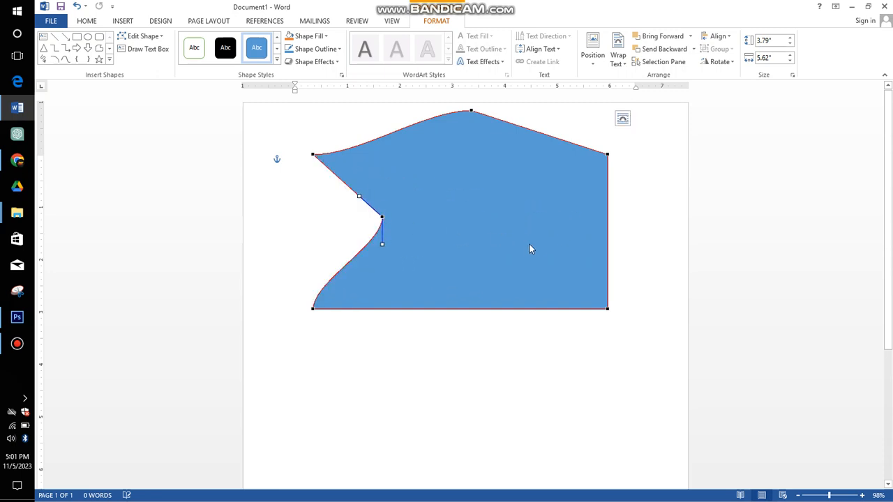
{"action": "left_click", "coordinate": [428, 373]}
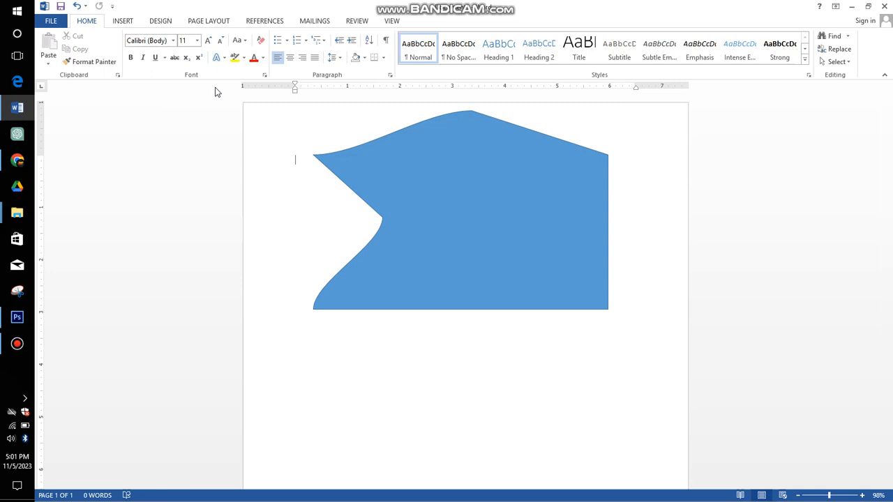
{"action": "left_click", "coordinate": [120, 19]}
{"action": "double_click", "coordinate": [412, 175]}
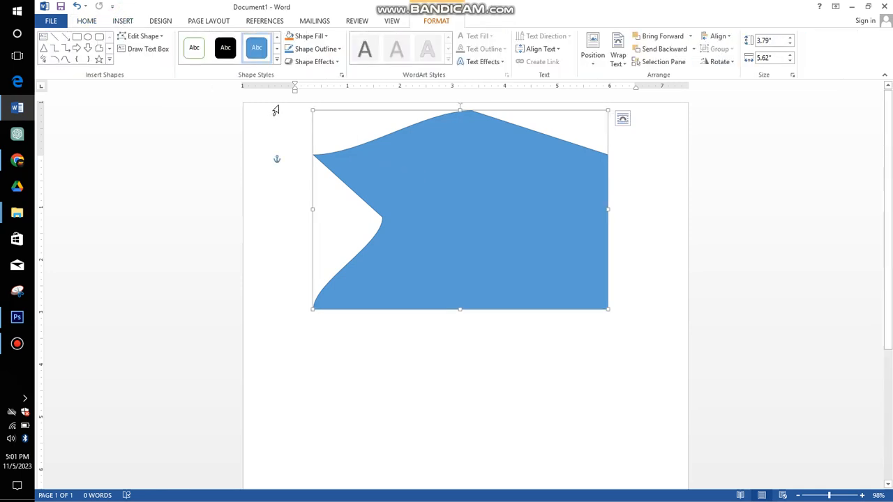
{"action": "left_click", "coordinate": [314, 38]}
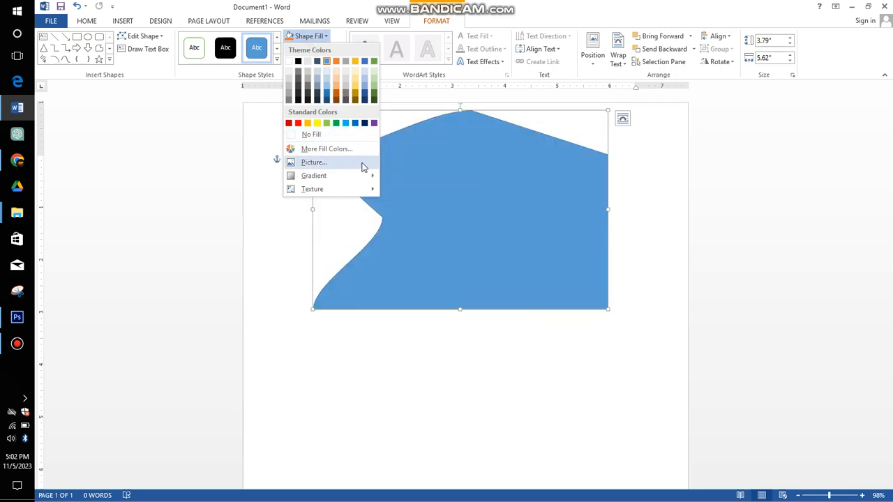
{"action": "left_click", "coordinate": [314, 162]}
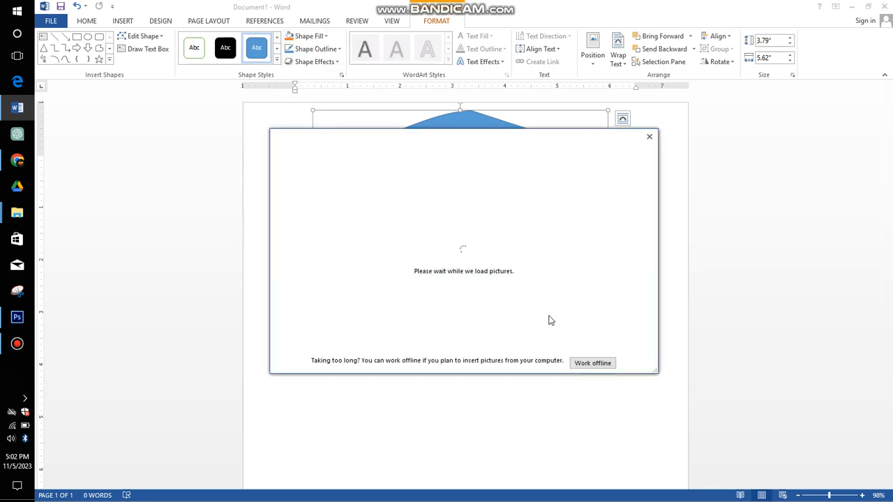
{"action": "left_click", "coordinate": [591, 365]}
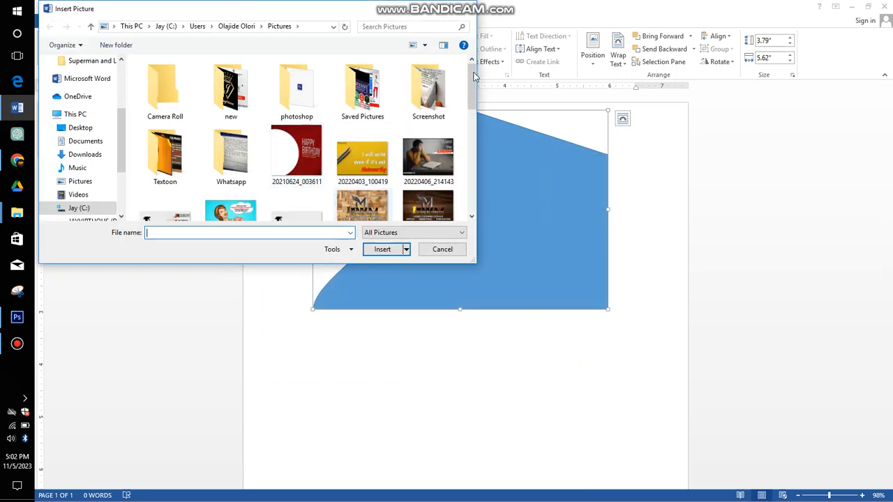
{"action": "left_click_drag", "start_coordinate": [471, 79], "coordinate": [473, 184]}
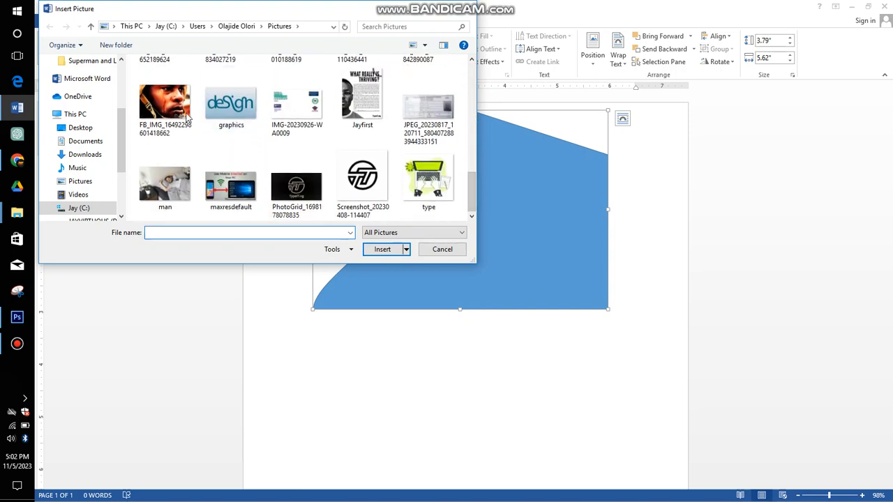
{"action": "left_click", "coordinate": [165, 108]}
{"action": "left_click", "coordinate": [384, 249]}
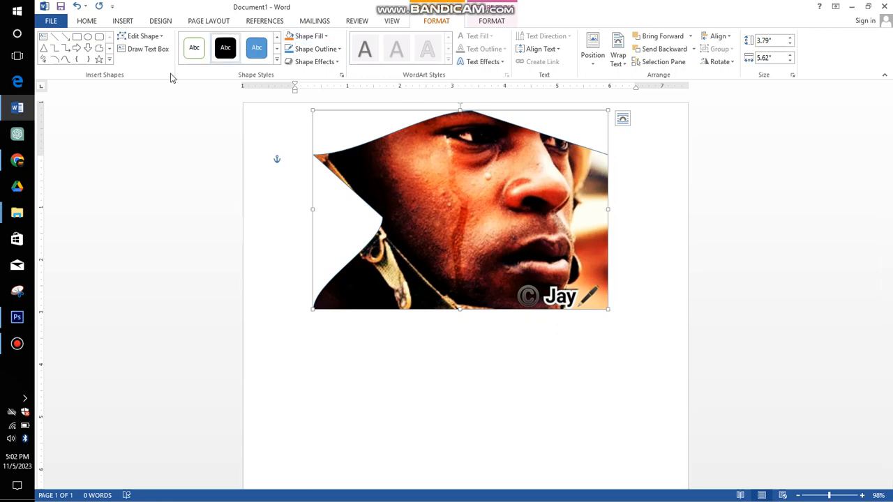
Glance at the Word tutorial's topic list in Chrome and delete the picture-filled shape from the document.
{"action": "left_click", "coordinate": [15, 164]}
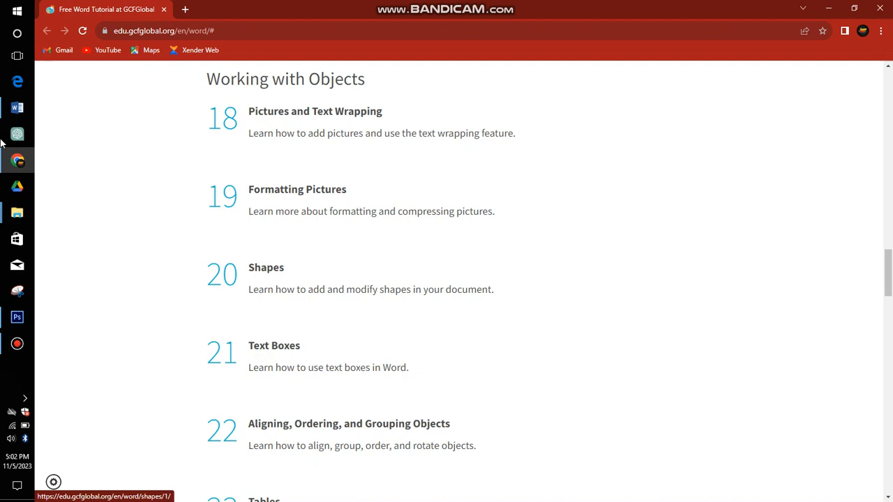
{"action": "left_click", "coordinate": [19, 166]}
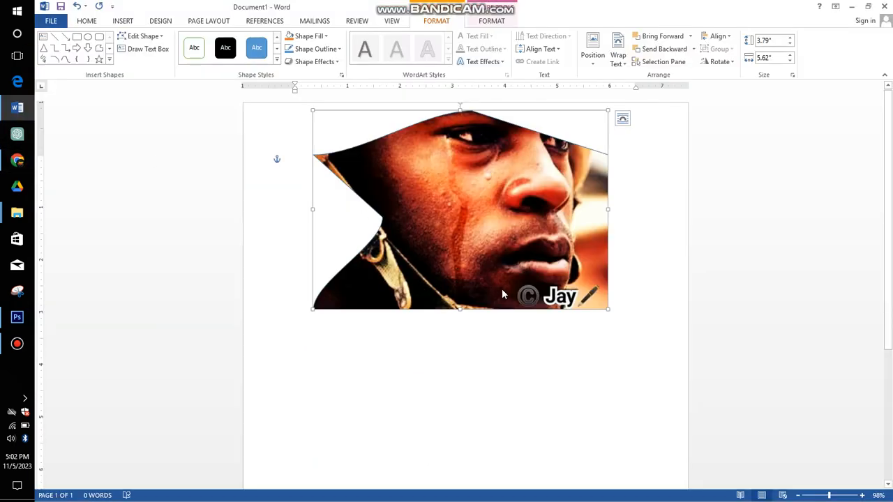
{"action": "key", "text": "Delete"}
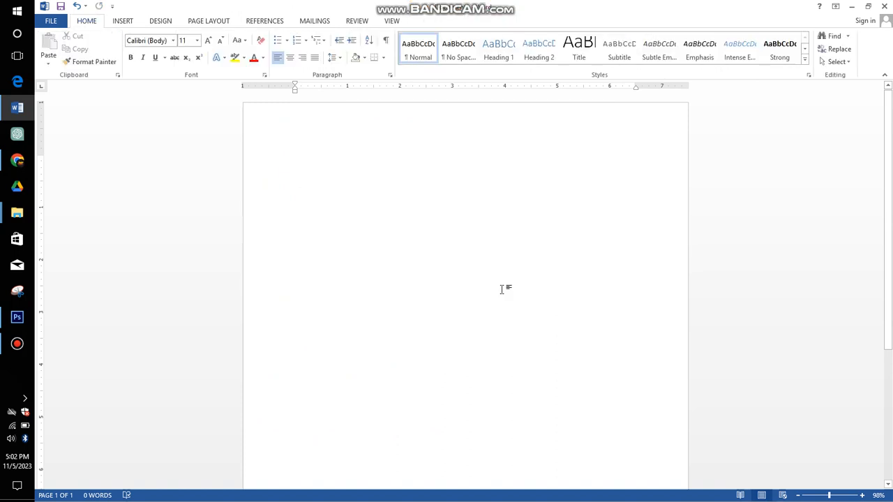
Insert an Austin Sidebar text box and replace its title placeholder with "heading".
{"action": "left_click", "coordinate": [119, 21]}
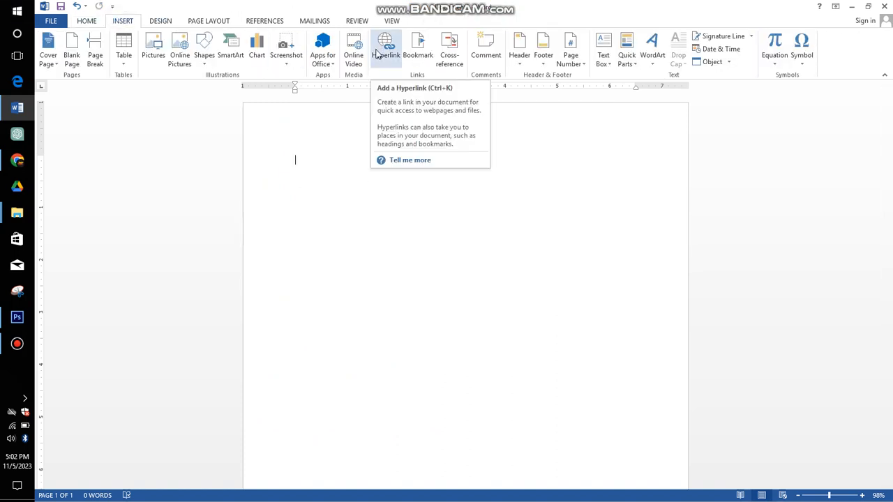
{"action": "left_click", "coordinate": [603, 56]}
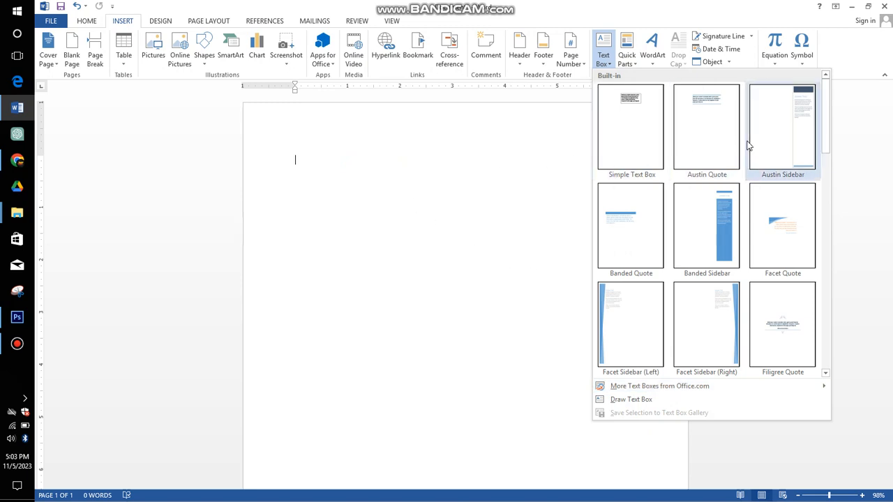
{"action": "left_click", "coordinate": [768, 144]}
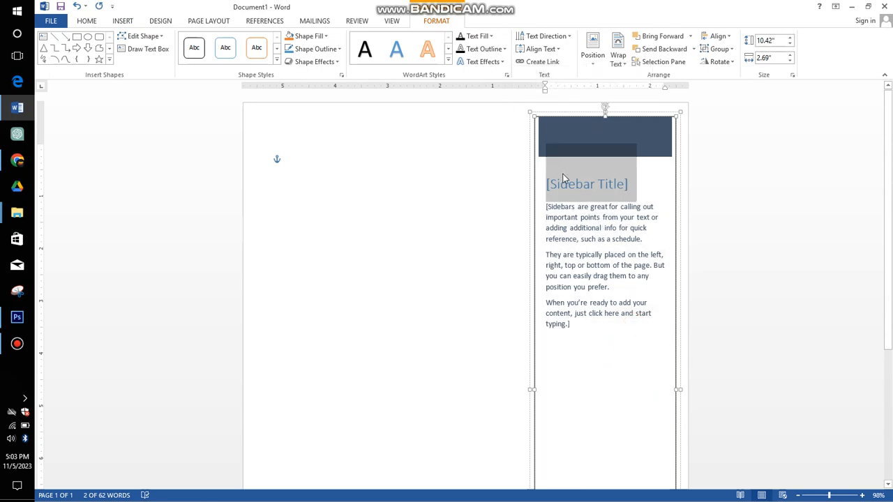
{"action": "left_click", "coordinate": [502, 204]}
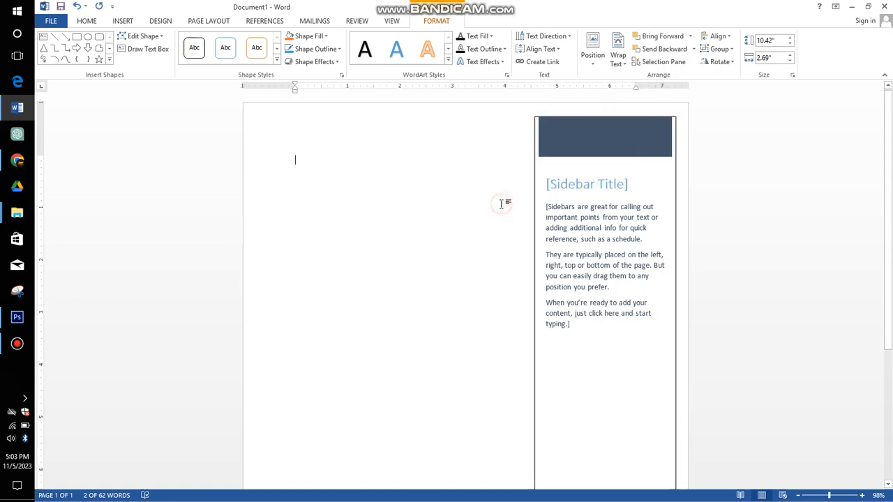
{"action": "left_click", "coordinate": [569, 183]}
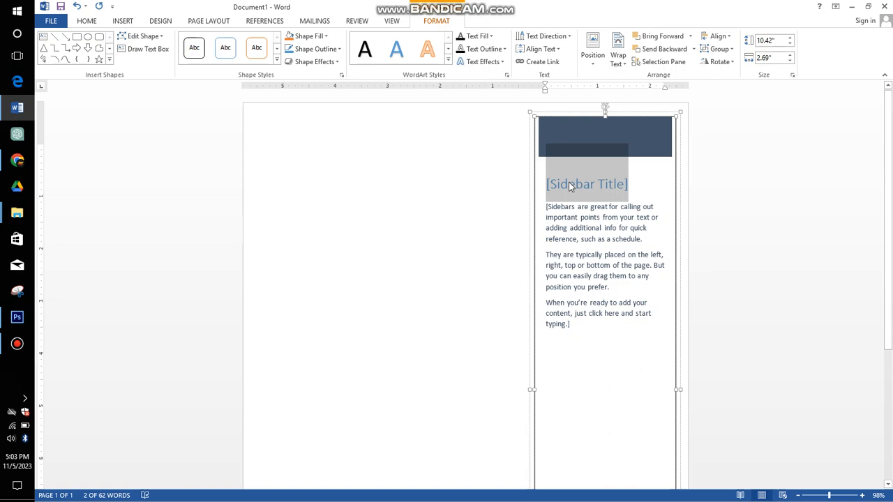
{"action": "type", "text": "heading"}
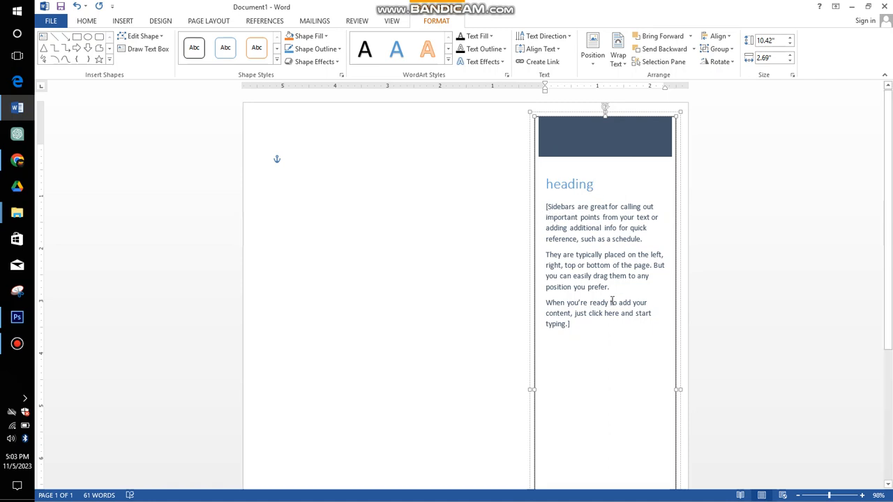
{"action": "left_click", "coordinate": [493, 269]}
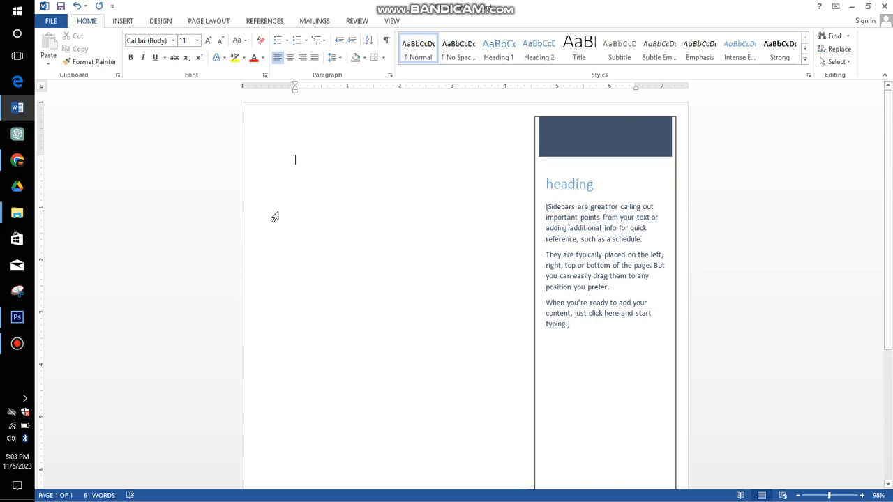
Check the upcoming topics on the tutorial page in Chrome, return to Word and undo the sidebar text box insertion.
{"action": "left_click", "coordinate": [21, 160]}
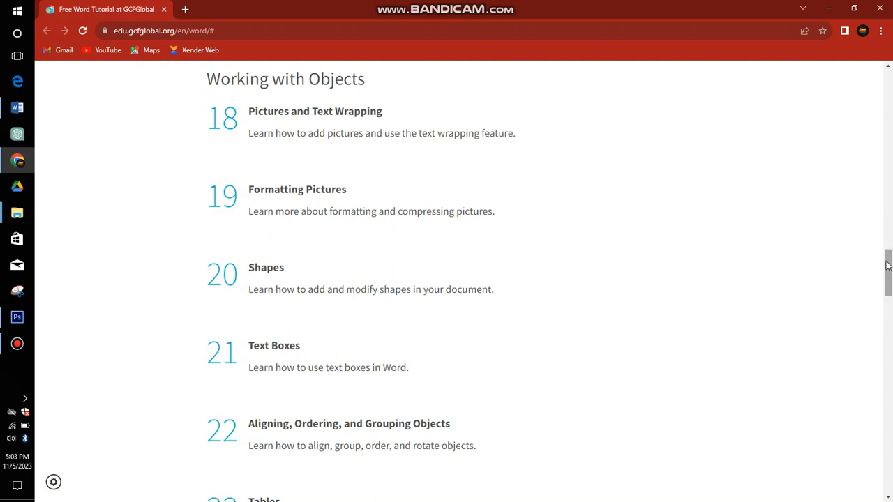
{"action": "left_click_drag", "start_coordinate": [889, 264], "coordinate": [889, 278]}
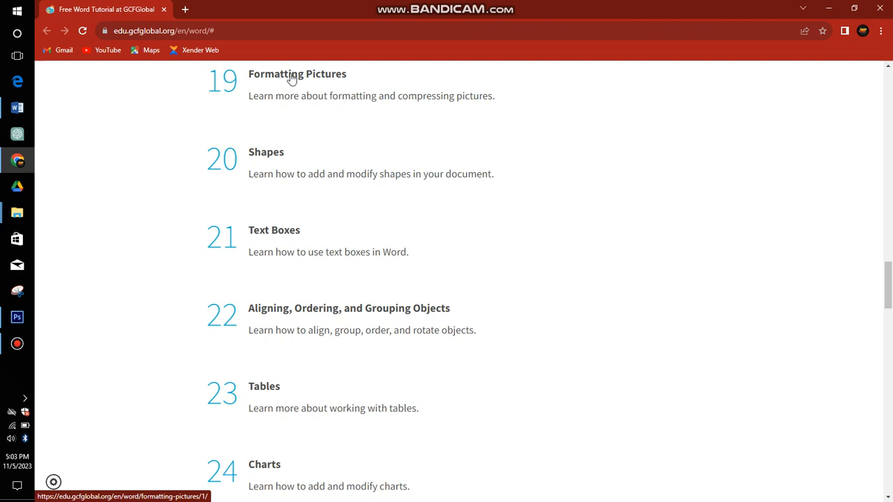
{"action": "left_click", "coordinate": [23, 161]}
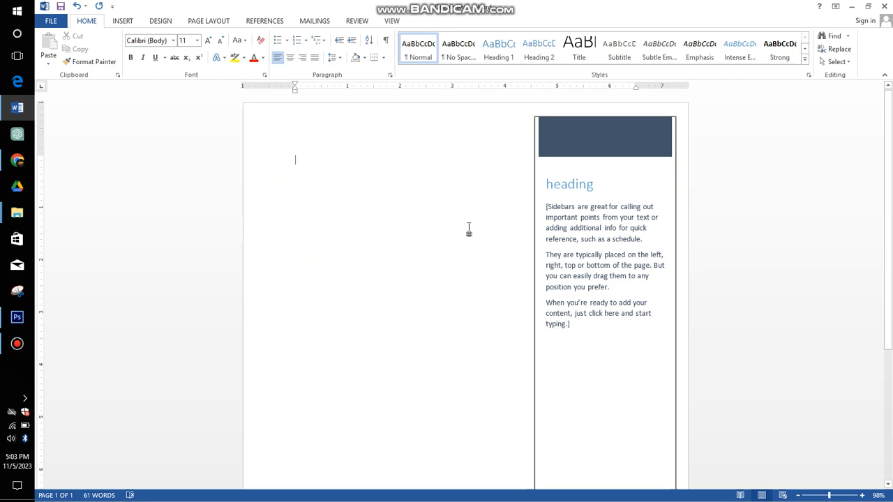
{"action": "key", "text": "ctrl+z"}
{"action": "key", "text": "ctrl+z"}
{"action": "key", "text": "ctrl+z"}
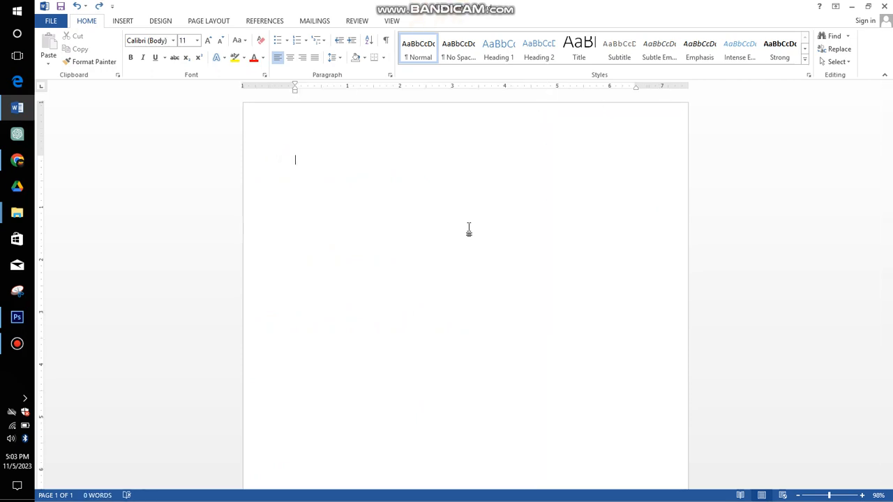
Draw a rectangle about 1.96" wide and 0.84" high near the upper left of the page.
{"action": "left_click", "coordinate": [129, 21]}
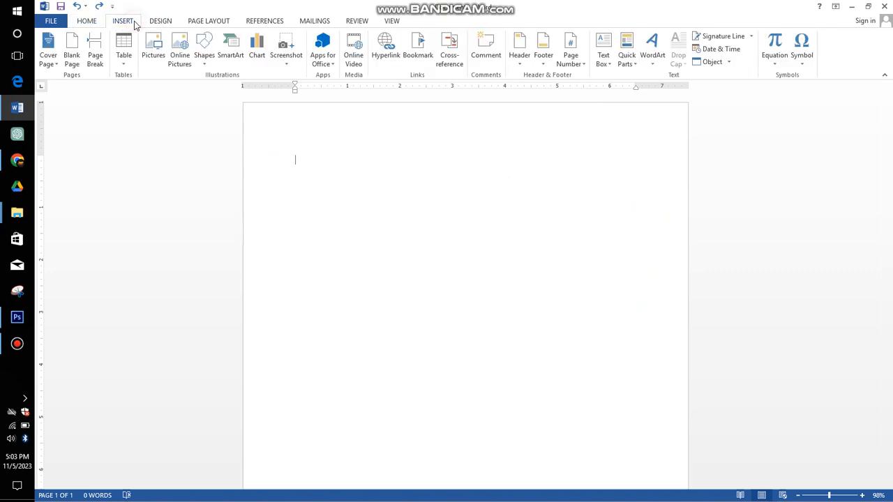
{"action": "left_click", "coordinate": [204, 53]}
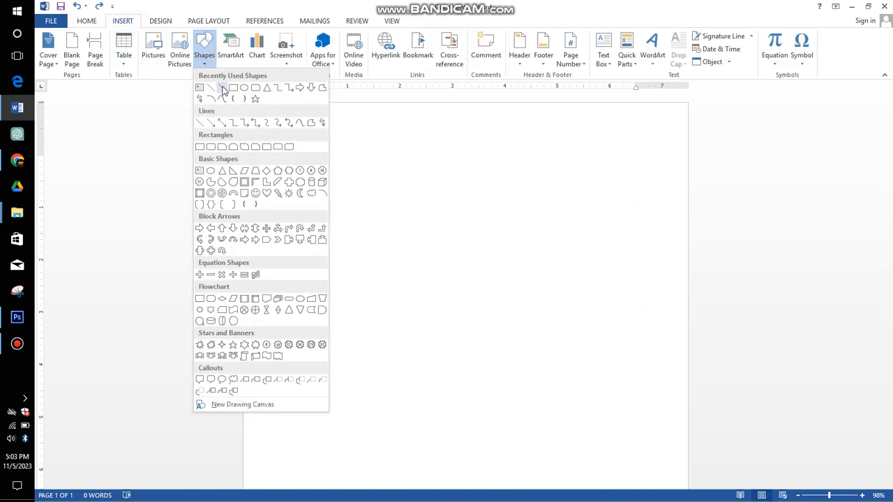
{"action": "left_click", "coordinate": [233, 88]}
{"action": "left_click_drag", "start_coordinate": [318, 153], "coordinate": [420, 196]}
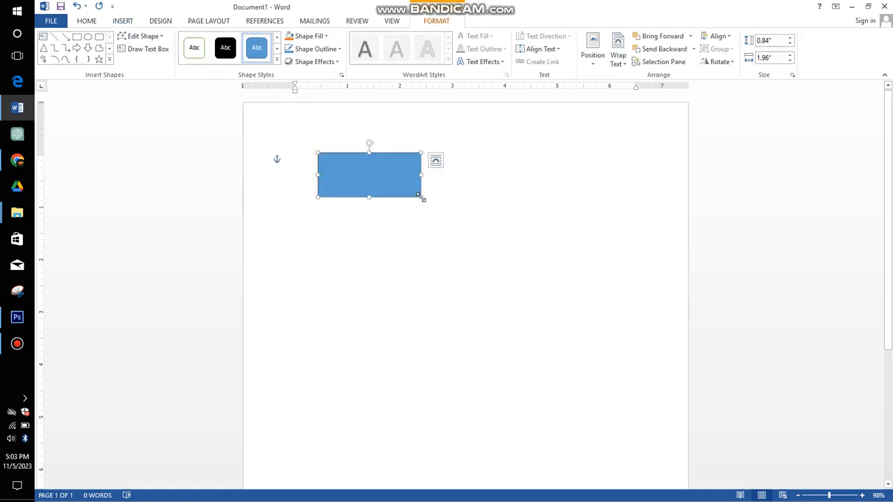
Duplicate the rectangle and place the copy below the original, slightly to its right.
{"action": "key", "text": "ctrl+c"}
{"action": "key", "text": "ctrl+v"}
{"action": "left_click_drag", "start_coordinate": [377, 189], "coordinate": [390, 257]}
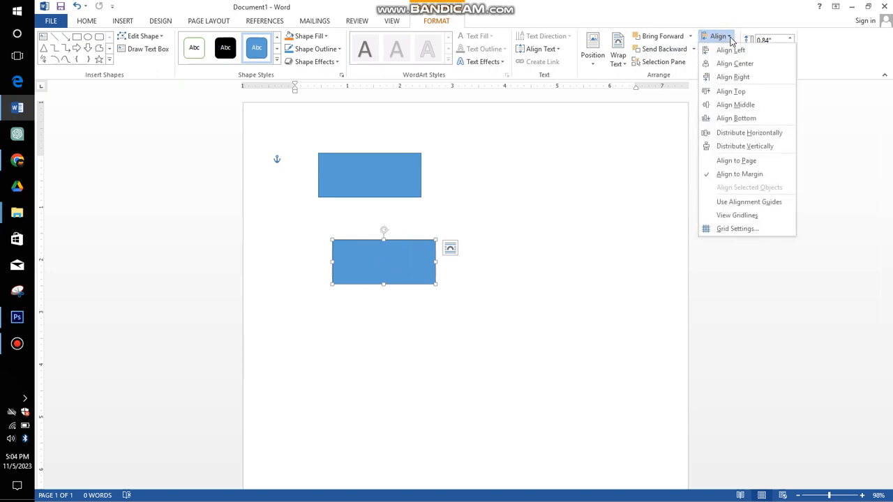
Try left and center alignment on the lower rectangle, ending with it aligned to the right margin.
{"action": "left_click", "coordinate": [726, 49]}
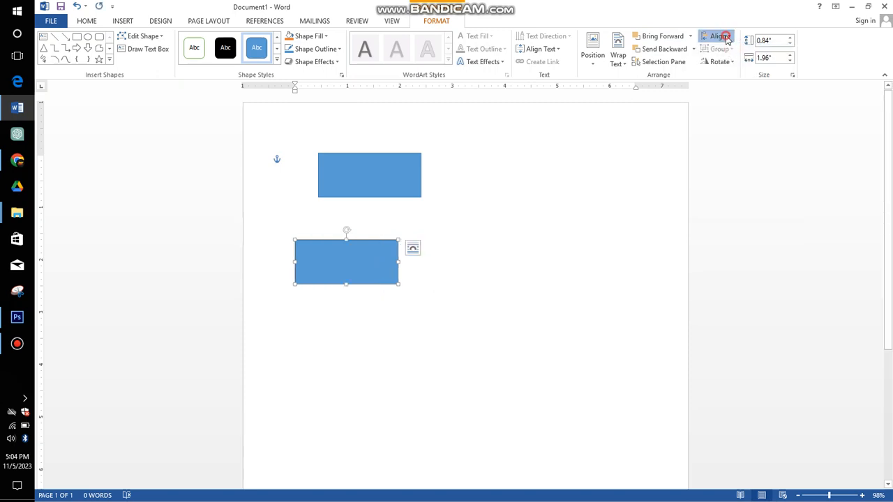
{"action": "left_click", "coordinate": [719, 36]}
{"action": "left_click", "coordinate": [728, 62]}
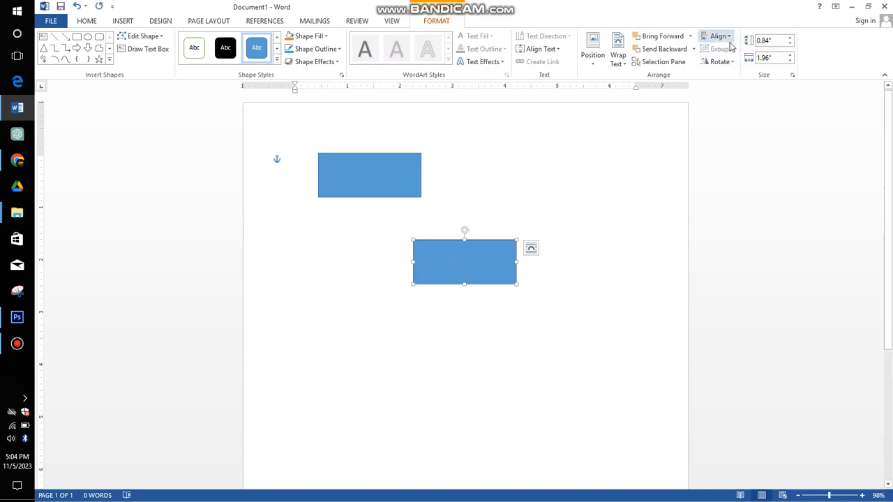
{"action": "left_click", "coordinate": [719, 37]}
{"action": "left_click", "coordinate": [733, 76]}
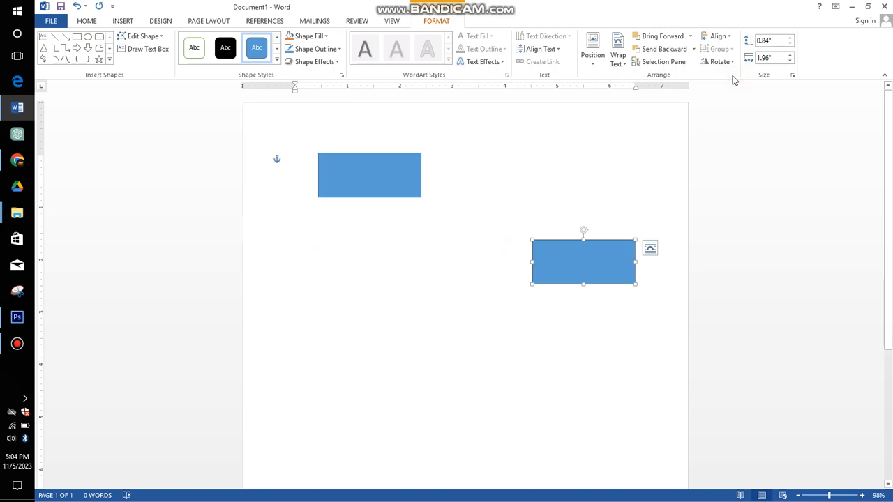
Select both rectangles, group them into one object and ungroup them again.
{"action": "left_click", "coordinate": [397, 183]}
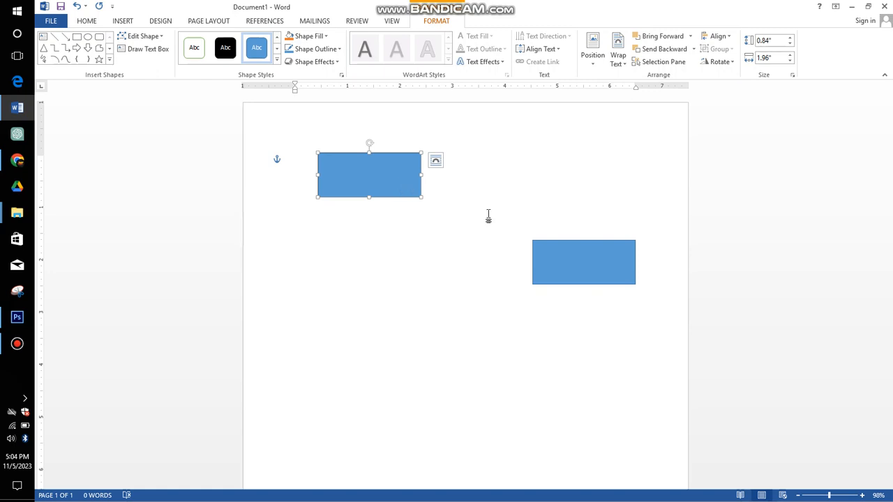
{"action": "left_click", "coordinate": [567, 266], "text": "shift"}
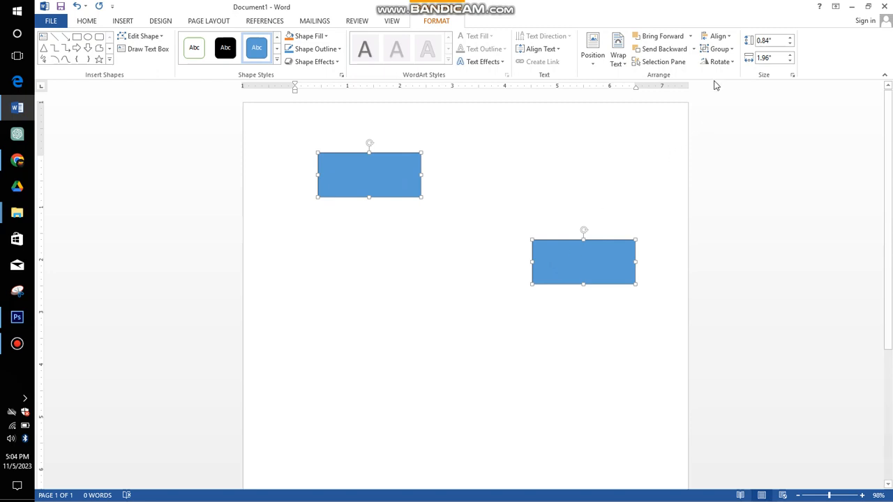
{"action": "left_click", "coordinate": [721, 50]}
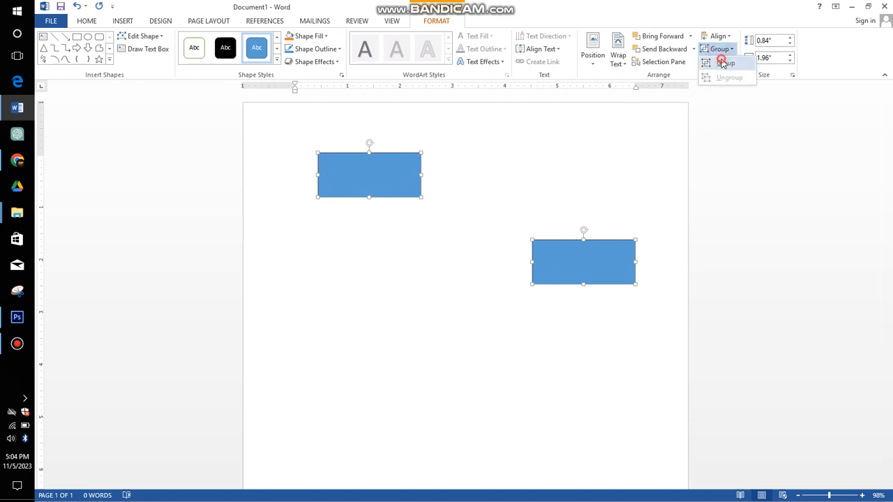
{"action": "left_click", "coordinate": [724, 62]}
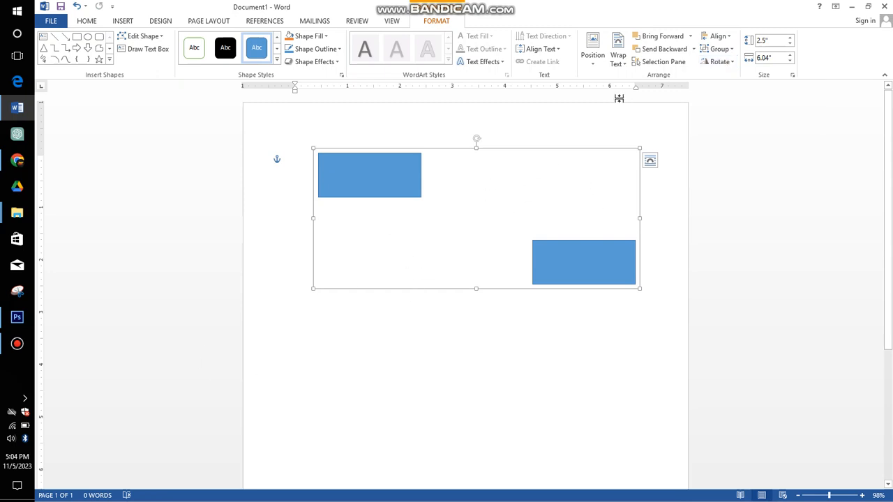
{"action": "left_click", "coordinate": [721, 49]}
{"action": "left_click", "coordinate": [729, 77]}
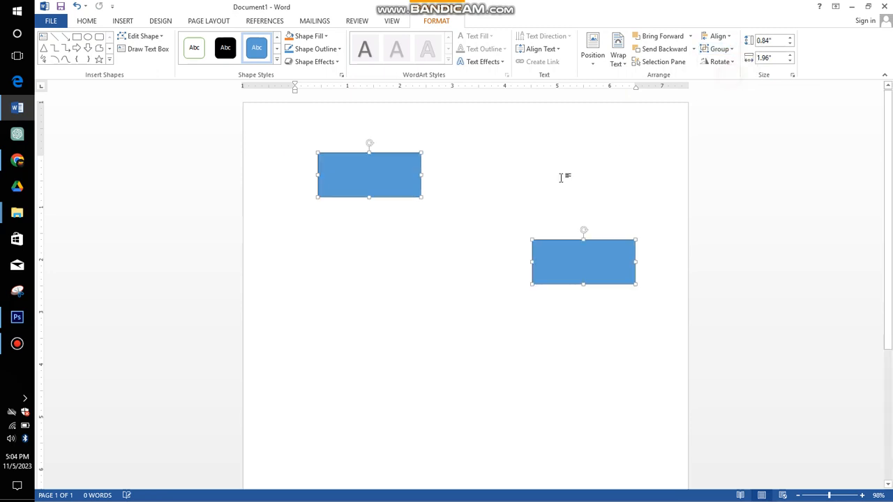
Move the two rectangles together so the second one overlaps the first one's lower right corner.
{"action": "left_click_drag", "start_coordinate": [536, 247], "coordinate": [431, 210]}
{"action": "left_click", "coordinate": [416, 347]}
{"action": "left_click", "coordinate": [531, 303]}
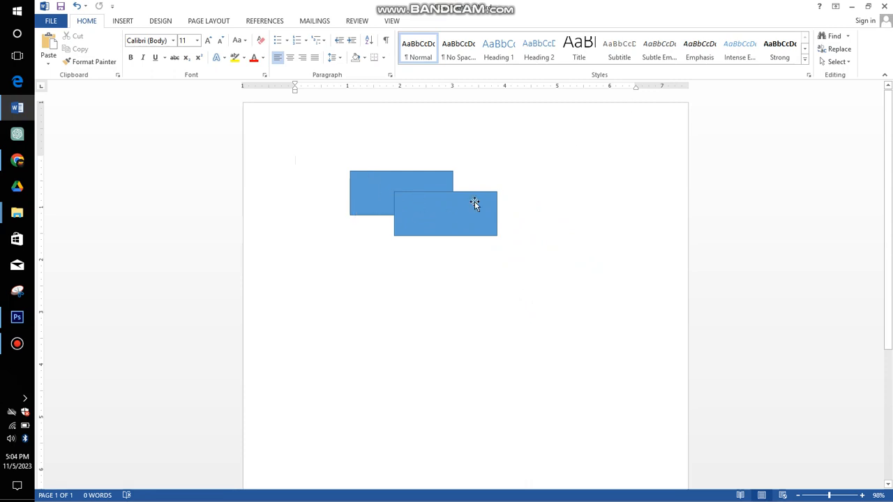
Group the two overlapping rectangles into one object and deselect it.
{"action": "left_click", "coordinate": [419, 196]}
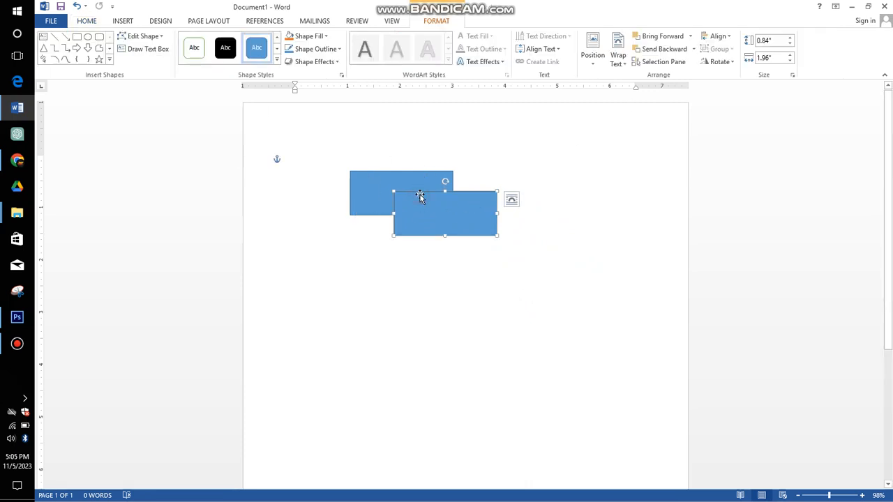
{"action": "left_click", "coordinate": [379, 192], "text": "shift"}
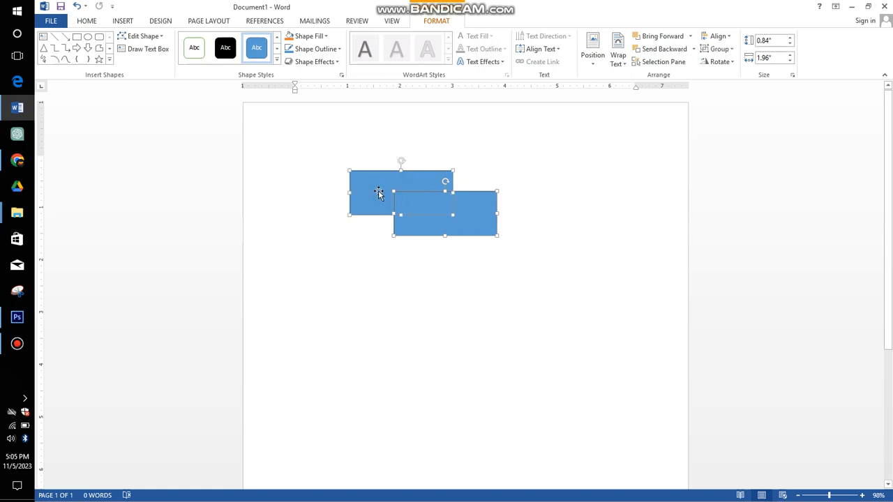
{"action": "left_click", "coordinate": [719, 49]}
{"action": "left_click", "coordinate": [713, 67]}
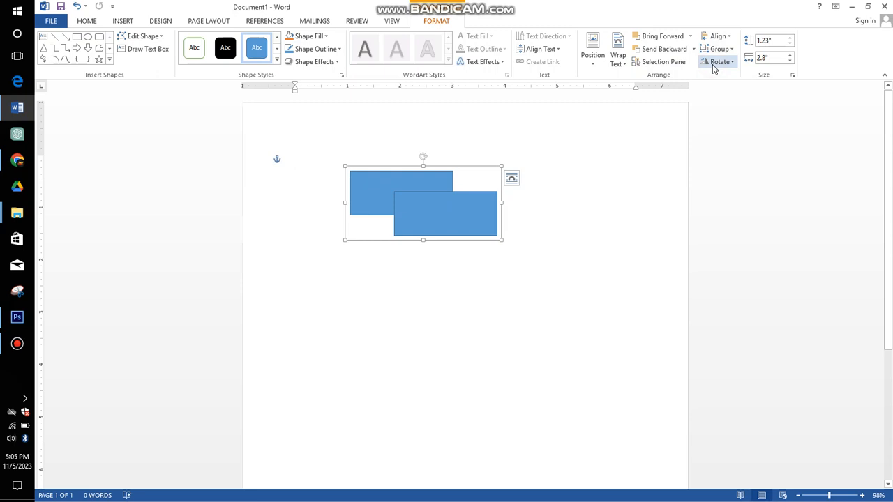
{"action": "left_click", "coordinate": [592, 286]}
Duplicate the grouped rectangles and place the copy lower on the page, below the original group.
{"action": "left_click", "coordinate": [430, 230]}
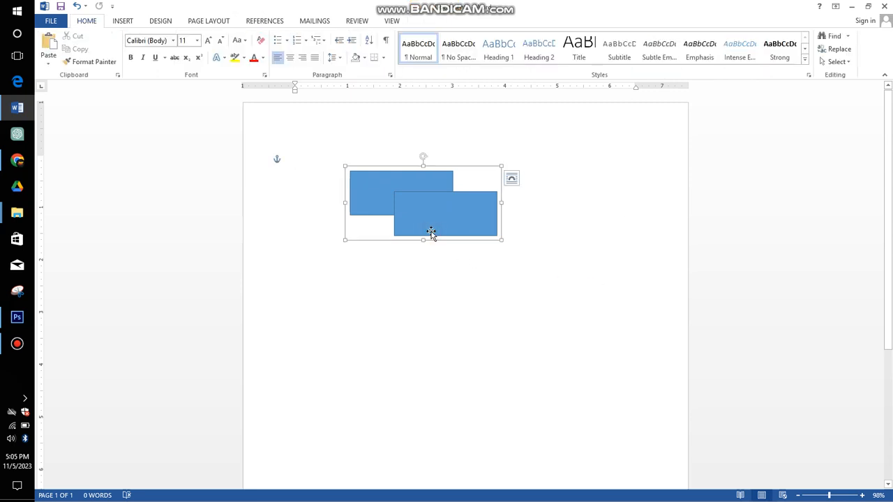
{"action": "key", "text": "ctrl+c"}
{"action": "key", "text": "ctrl+v"}
{"action": "left_click_drag", "start_coordinate": [440, 215], "coordinate": [417, 353]}
{"action": "left_click", "coordinate": [627, 345]}
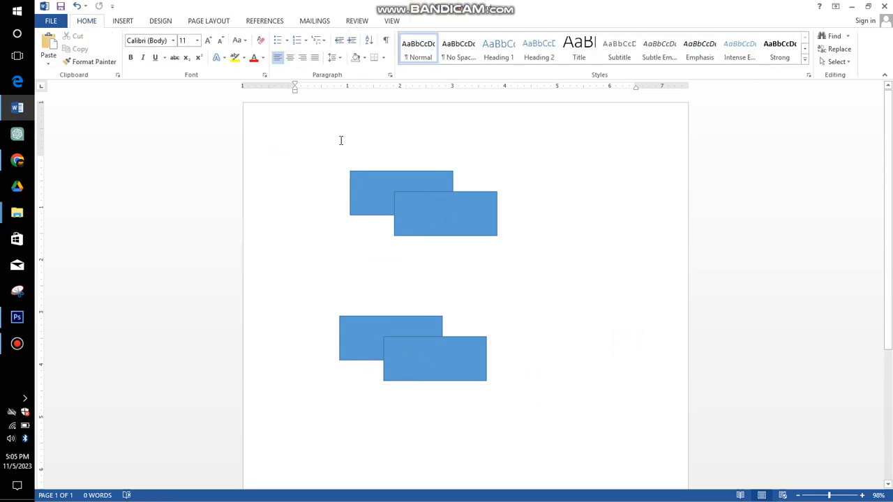
Delete both rectangle groups from the page.
{"action": "left_click", "coordinate": [123, 21]}
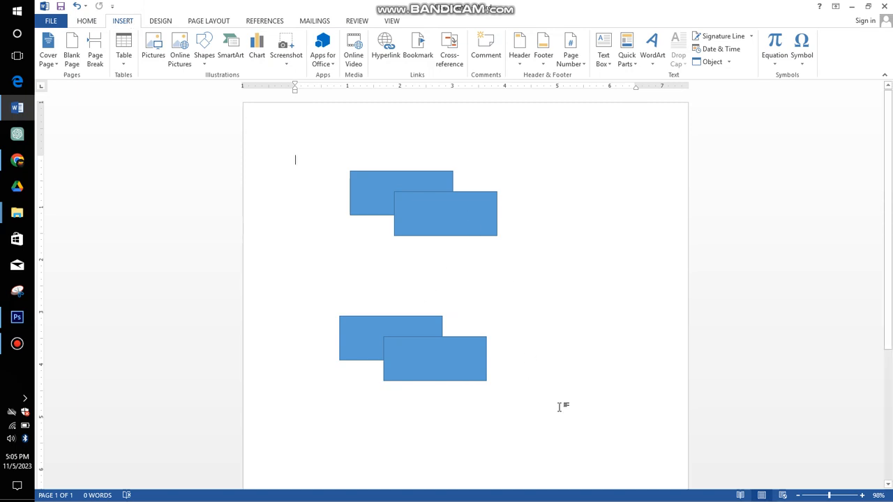
{"action": "left_click", "coordinate": [602, 439]}
{"action": "left_click", "coordinate": [377, 192]}
{"action": "key", "text": "Delete"}
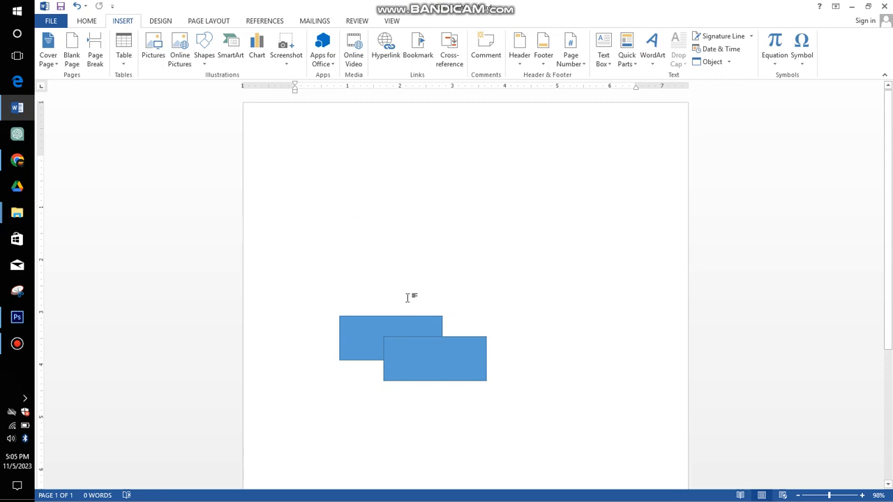
{"action": "left_click", "coordinate": [405, 328]}
{"action": "key", "text": "Delete"}
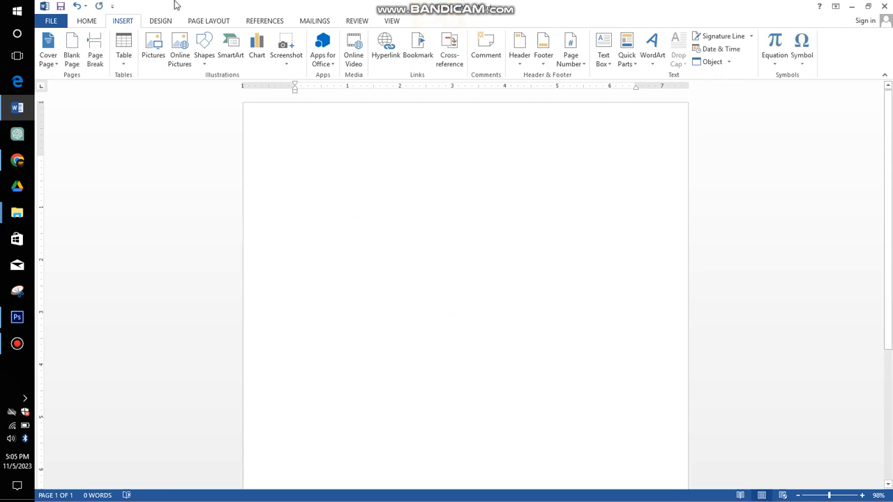
Insert a table with two columns and three rows at the start of the page.
{"action": "left_click", "coordinate": [125, 44]}
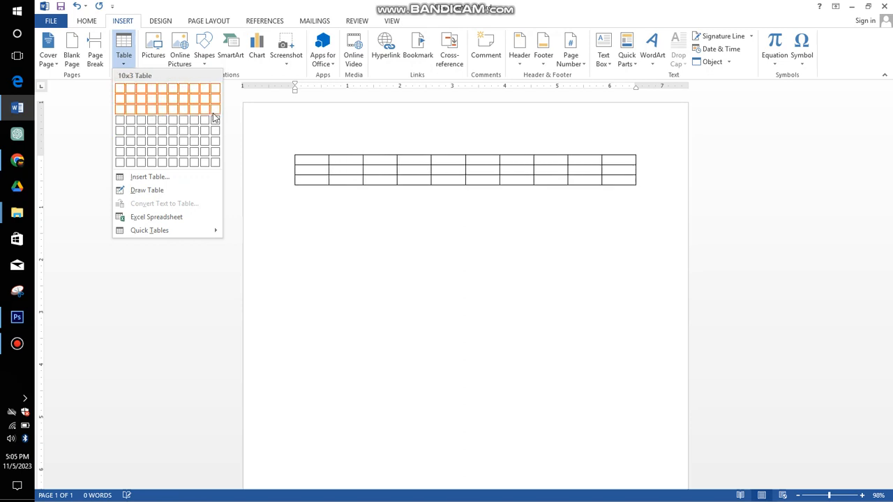
{"action": "left_click", "coordinate": [134, 116]}
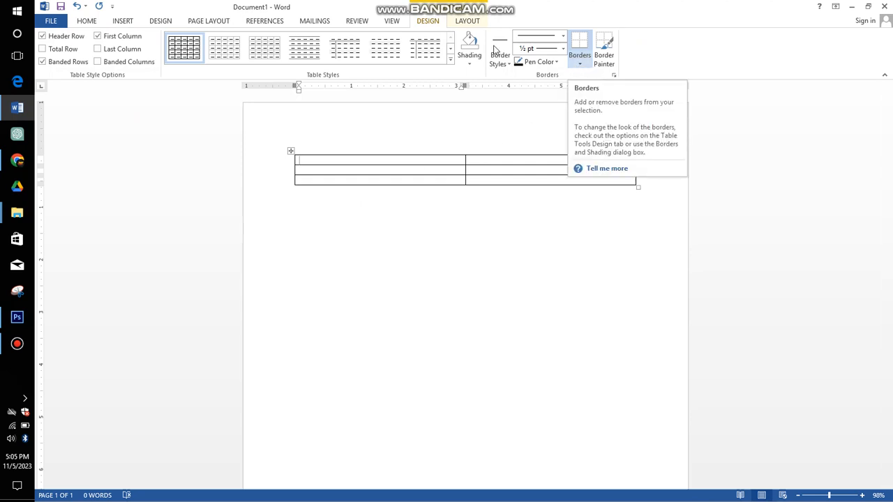
{"action": "left_click", "coordinate": [579, 48]}
Split the table's first column with Draw Table, adding a vertical line through all three rows about 1.87" from the left edge.
{"action": "left_click", "coordinate": [465, 22]}
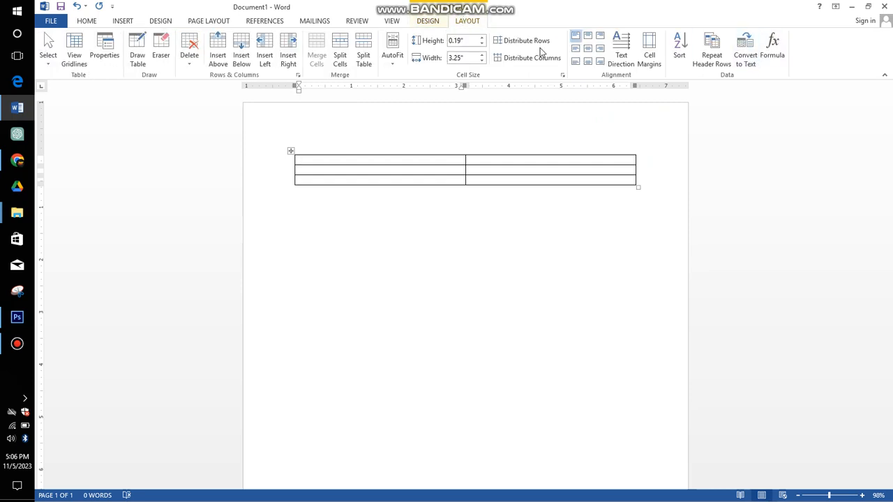
{"action": "left_click", "coordinate": [138, 52]}
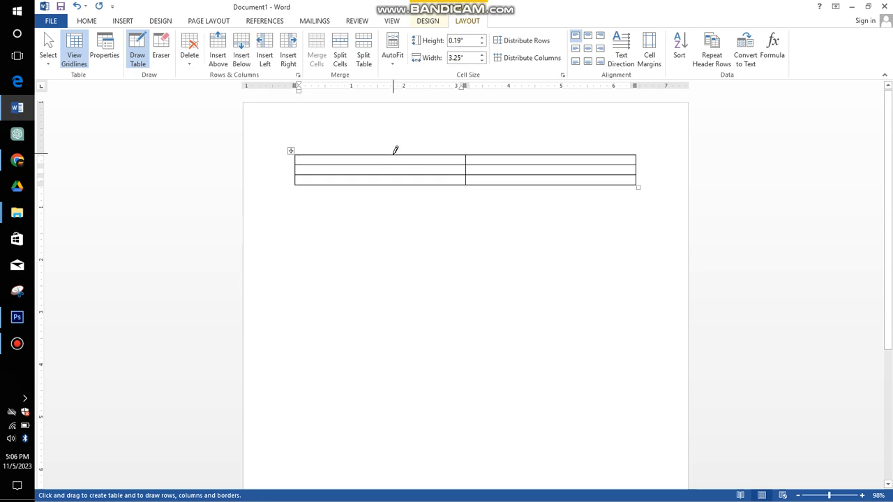
{"action": "left_click_drag", "start_coordinate": [393, 157], "coordinate": [395, 183]}
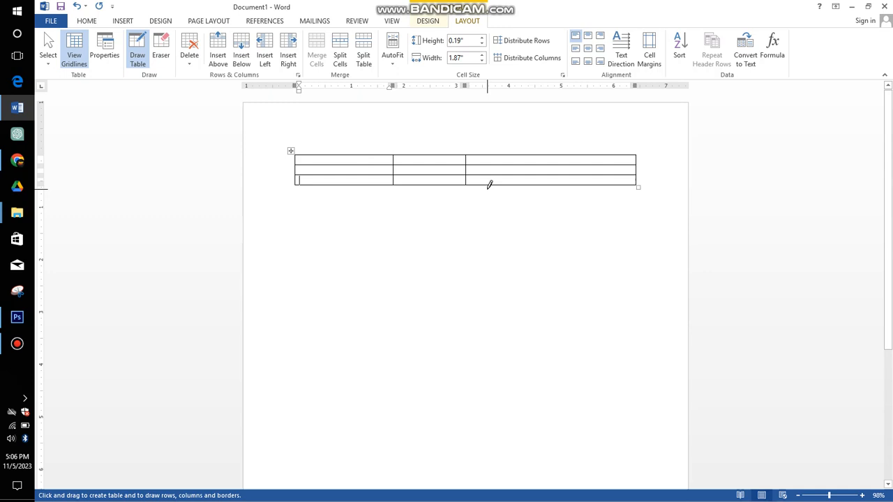
Insert a standard pie chart with its default sample data in the table's bottom-left cell.
{"action": "left_click", "coordinate": [126, 23]}
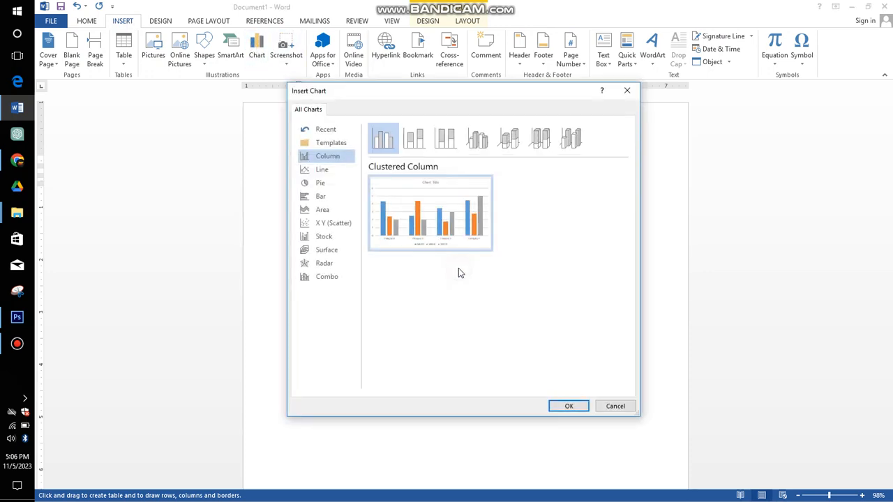
{"action": "left_click", "coordinate": [342, 187]}
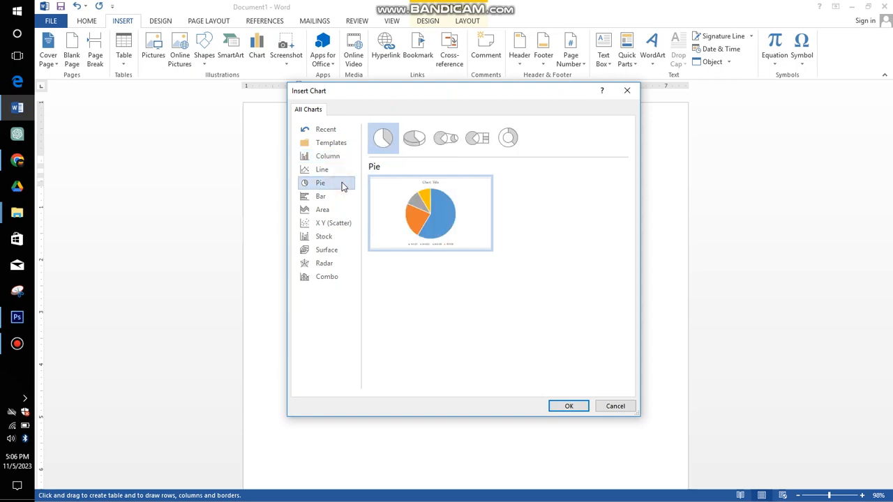
{"action": "left_click", "coordinate": [580, 406]}
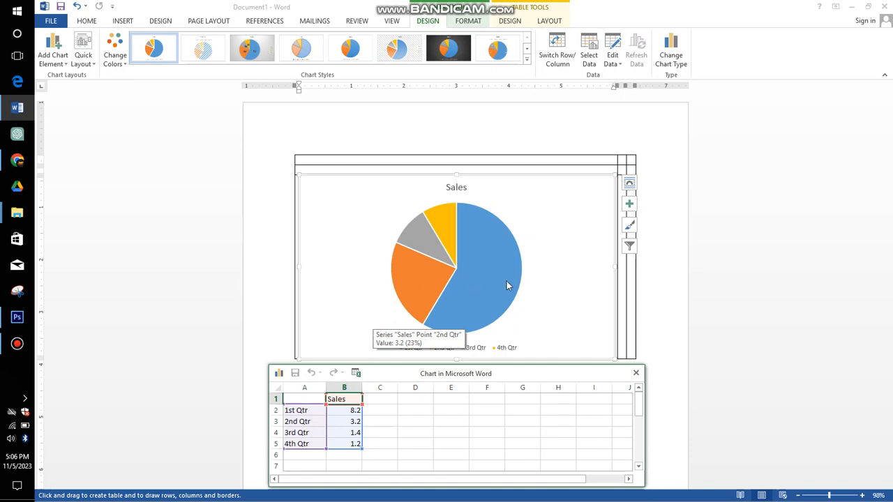
{"action": "left_click", "coordinate": [666, 314]}
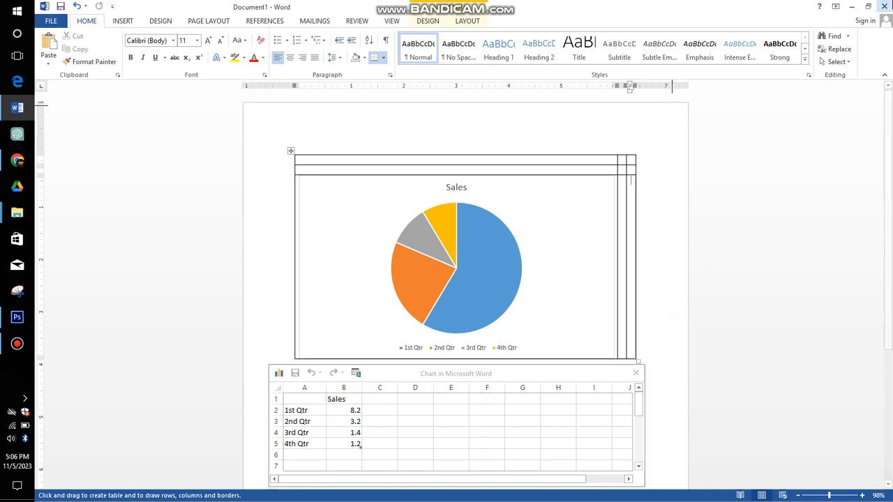
Close Word without saving the document, choosing to keep the last copied item.
{"action": "left_click", "coordinate": [885, 6]}
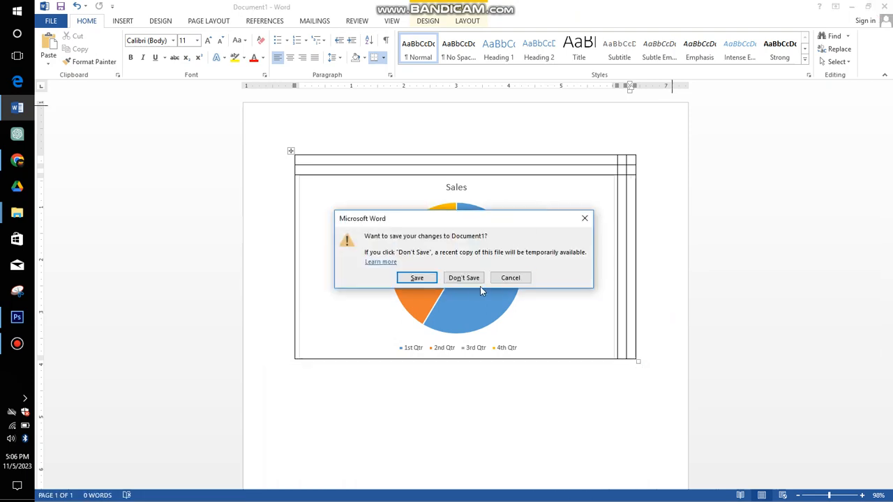
{"action": "left_click", "coordinate": [477, 278]}
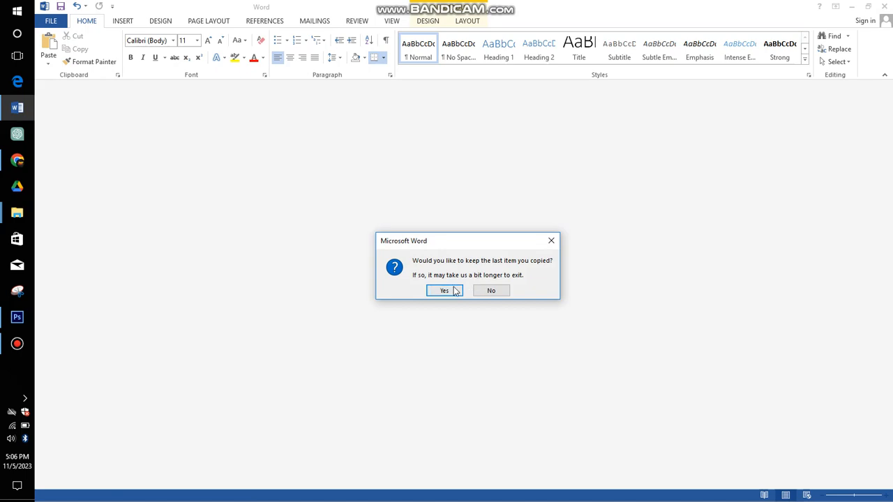
{"action": "left_click", "coordinate": [454, 289]}
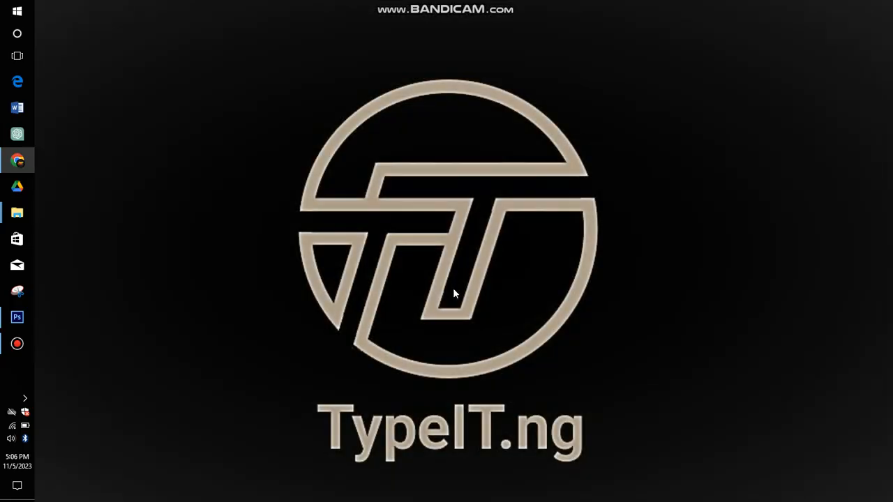